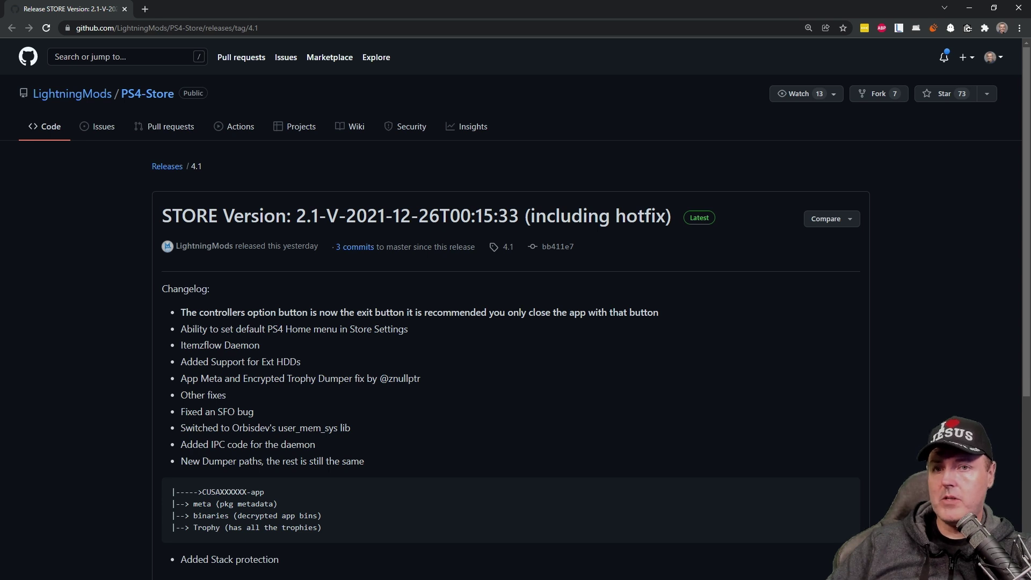
Highlight the changelog lines on the exit button, default home menu, external HDD support and dumper paths.
{"action": "left_click_drag", "start_coordinate": [182, 312], "coordinate": [654, 311]}
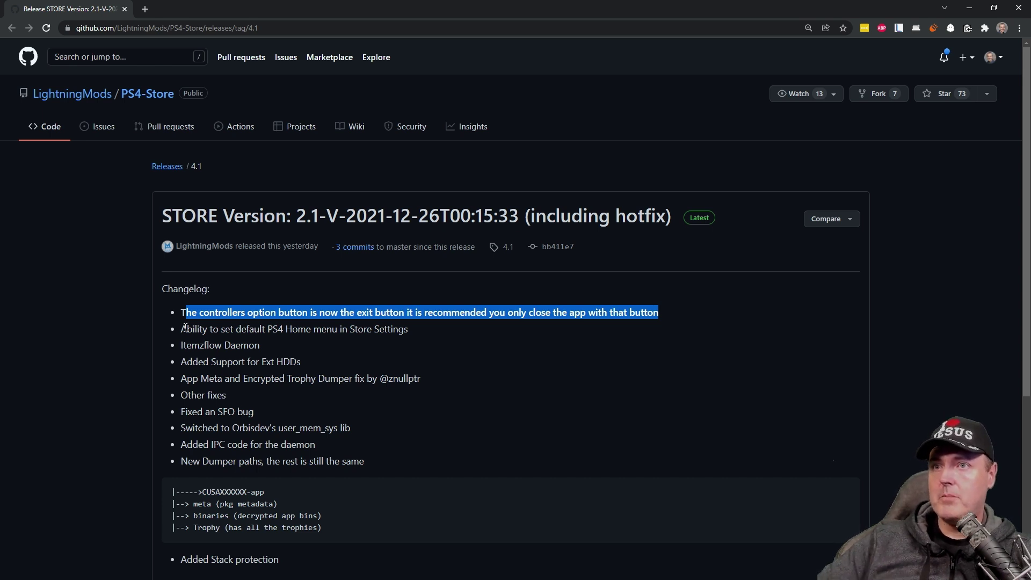
{"action": "left_click_drag", "start_coordinate": [186, 328], "coordinate": [409, 324]}
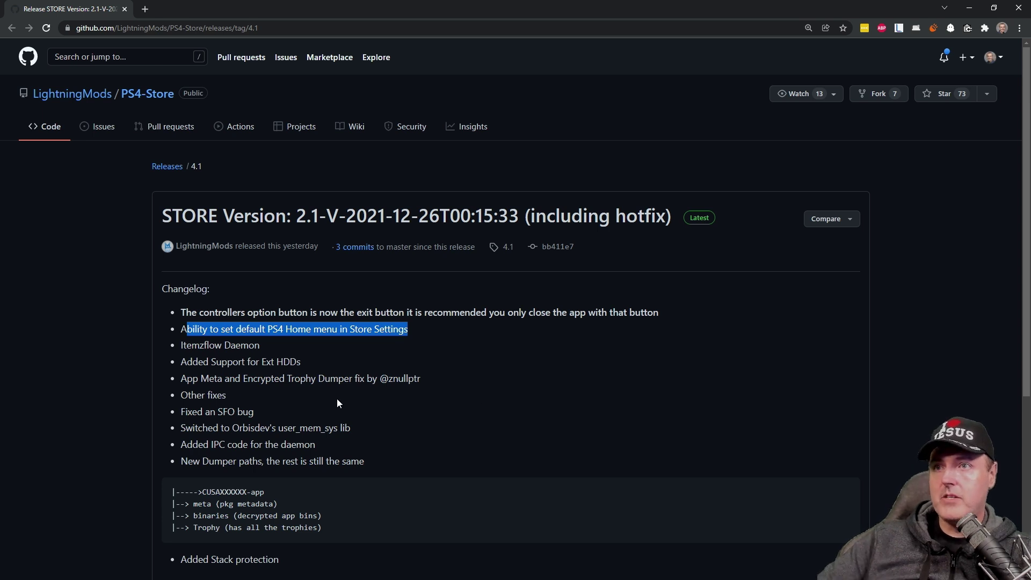
{"action": "left_click_drag", "start_coordinate": [303, 362], "coordinate": [179, 362]}
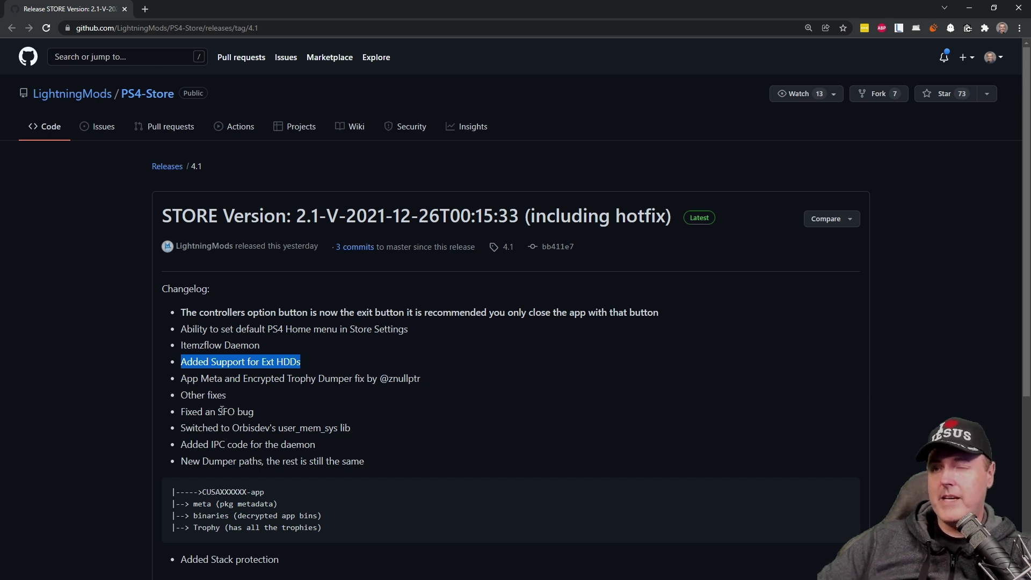
{"action": "left_click_drag", "start_coordinate": [218, 411], "coordinate": [249, 412]}
{"action": "scroll", "coordinate": [340, 454], "scroll_direction": "down", "scroll_amount": 1}
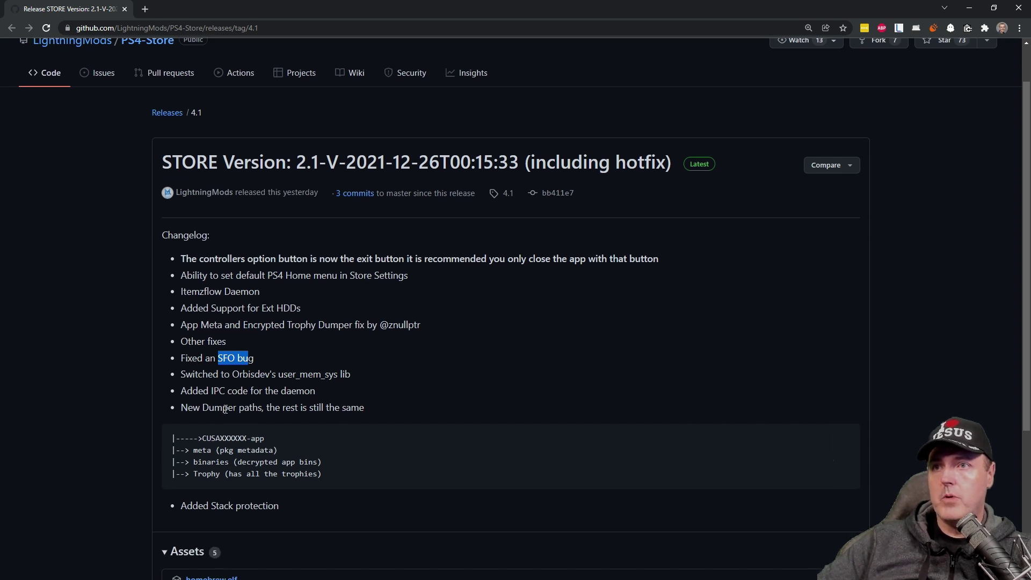
{"action": "scroll", "coordinate": [340, 442], "scroll_direction": "down", "scroll_amount": 1}
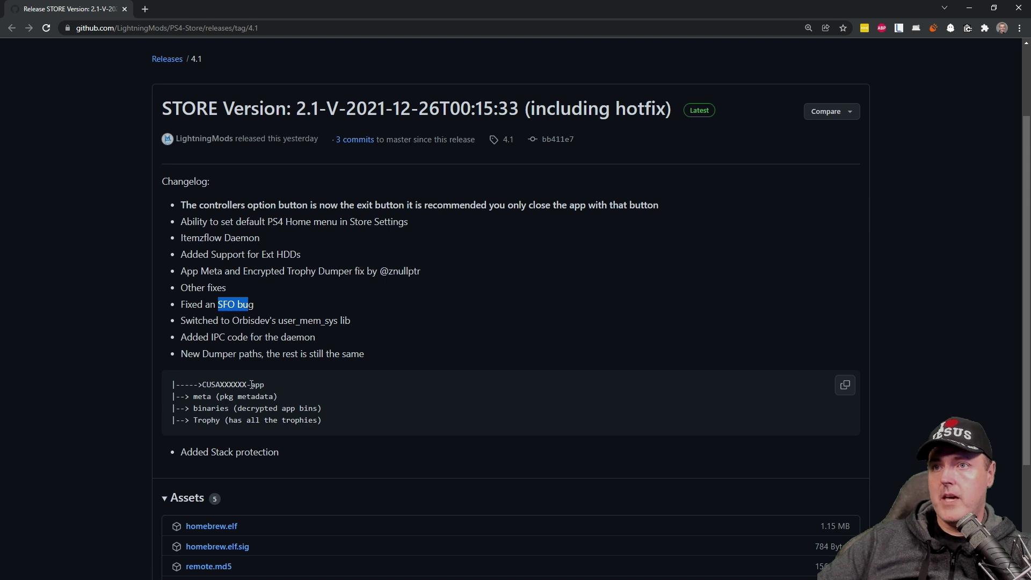
{"action": "left_click_drag", "start_coordinate": [189, 396], "coordinate": [260, 396]}
{"action": "left_click_drag", "start_coordinate": [192, 408], "coordinate": [273, 421]}
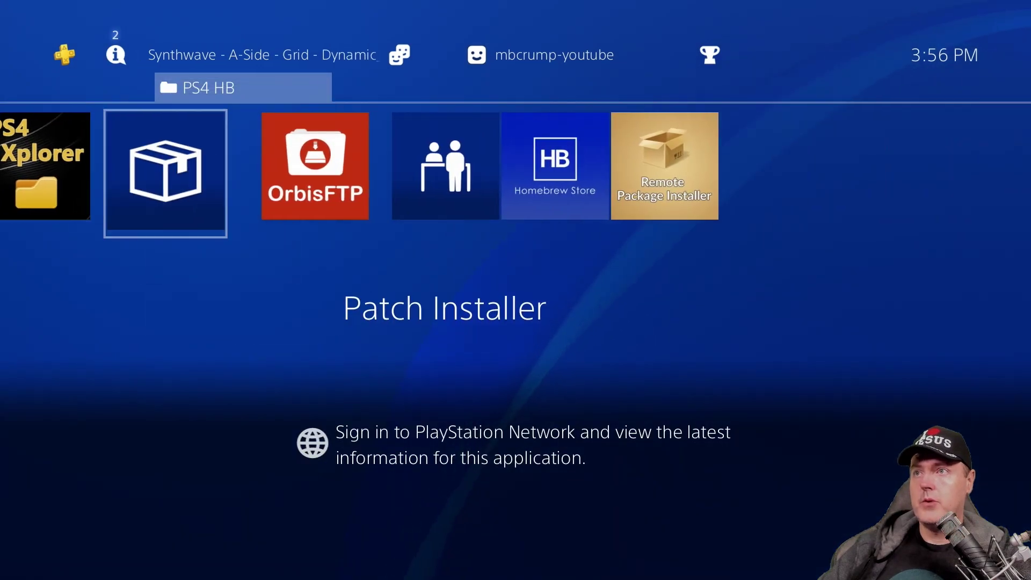
Launch the Homebrew Store and apply its required update to version 2.1.
{"action": "key", "text": "Right"}
{"action": "key", "text": "Right"}
{"action": "key", "text": "Right"}
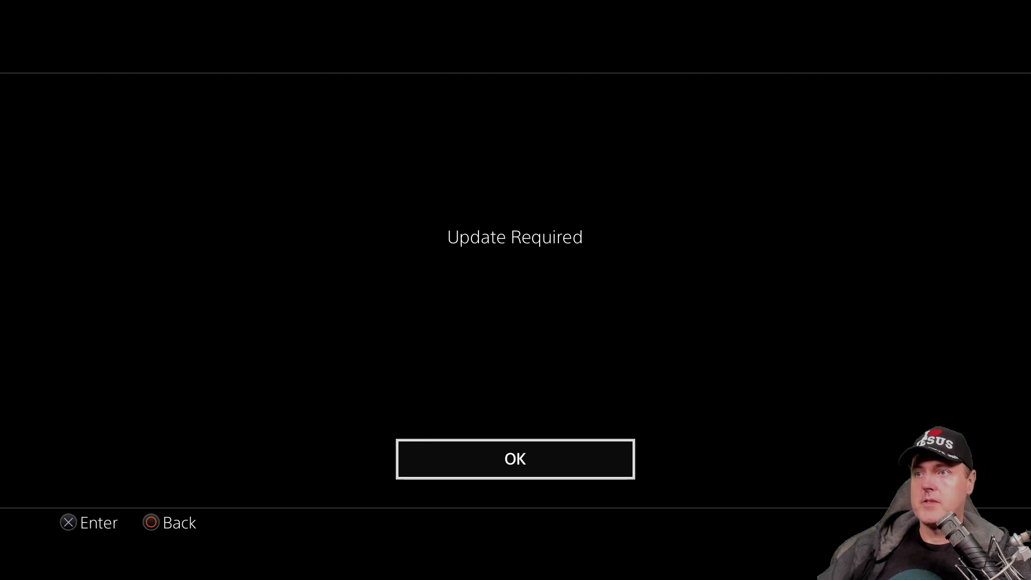
{"action": "key", "text": "Return"}
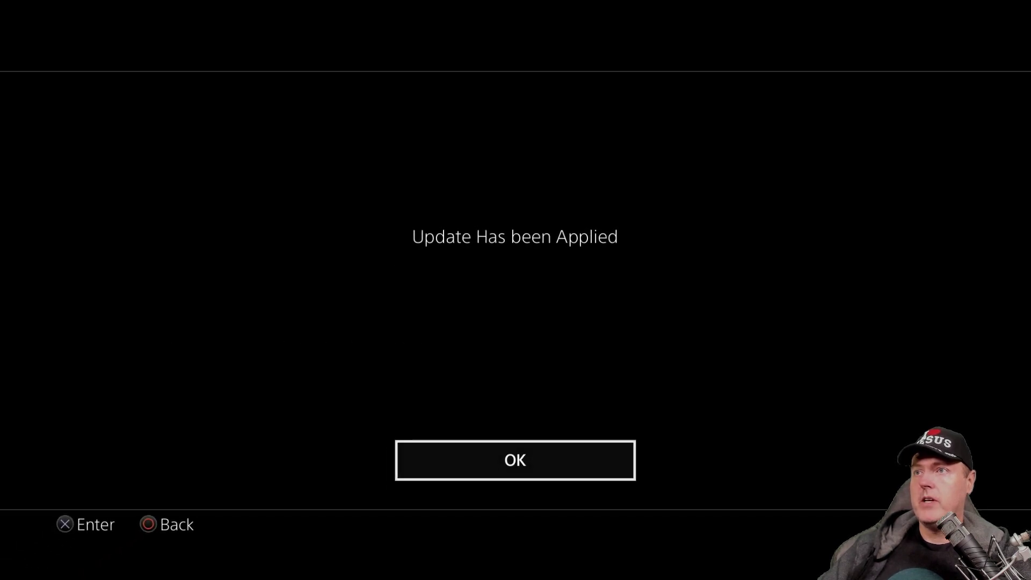
{"action": "key", "text": "Return"}
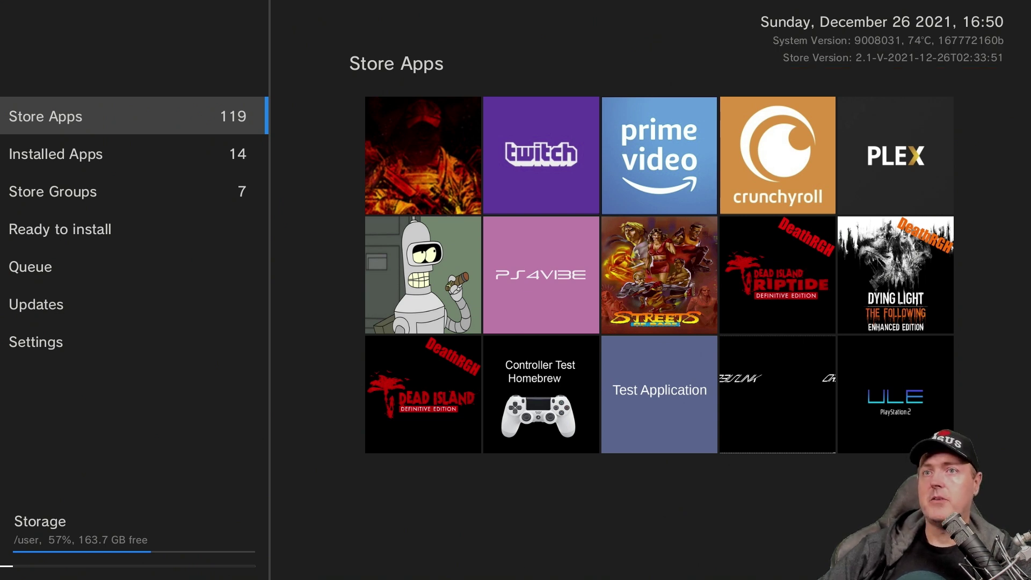
In Settings, toggle Set as Home Menu(XMB) to Orbis (OFF) and back to ItemzFlow (ON), then save.
{"action": "key", "text": "Down"}
{"action": "key", "text": "Down"}
{"action": "key", "text": "Down"}
{"action": "key", "text": "Down"}
{"action": "key", "text": "Down"}
{"action": "key", "text": "Down"}
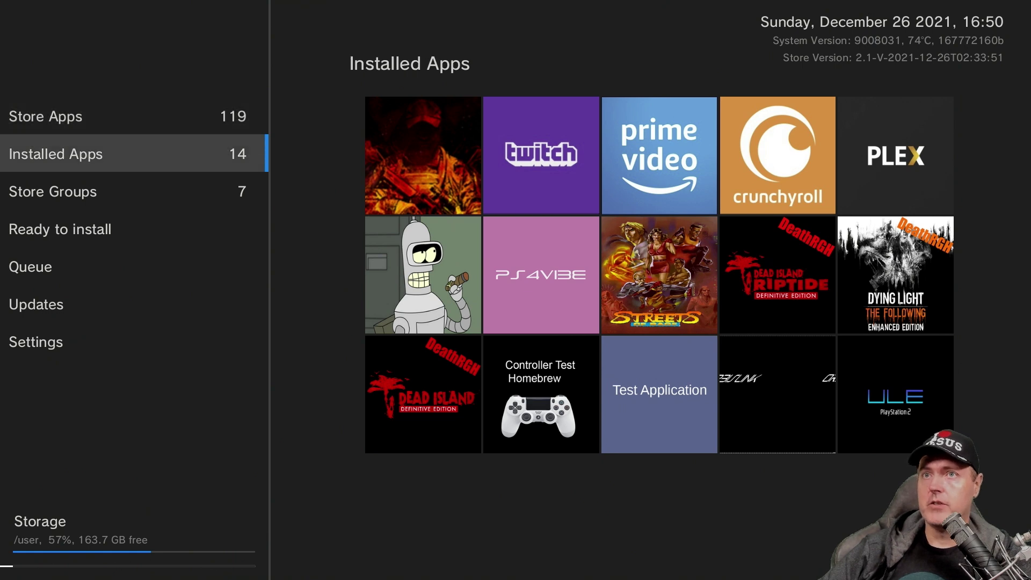
{"action": "key", "text": "Right"}
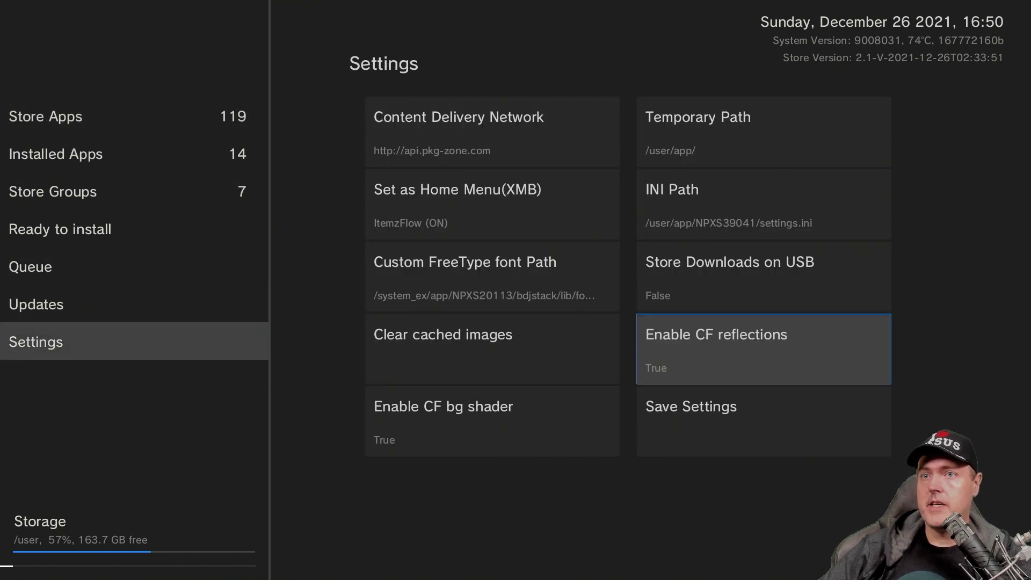
{"action": "key", "text": "Up"}
{"action": "key", "text": "Up"}
{"action": "key", "text": "Left"}
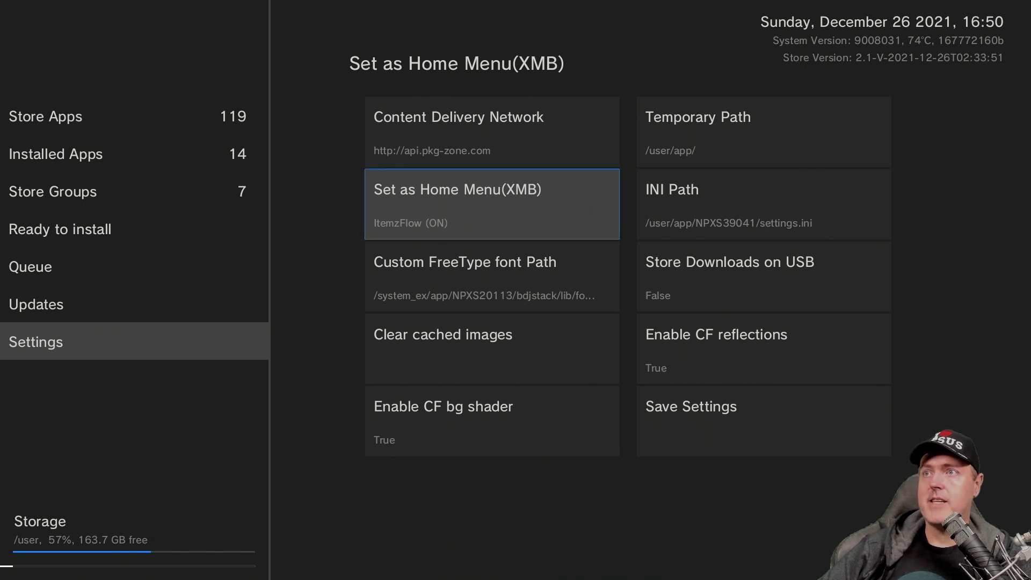
{"action": "key", "text": "Return"}
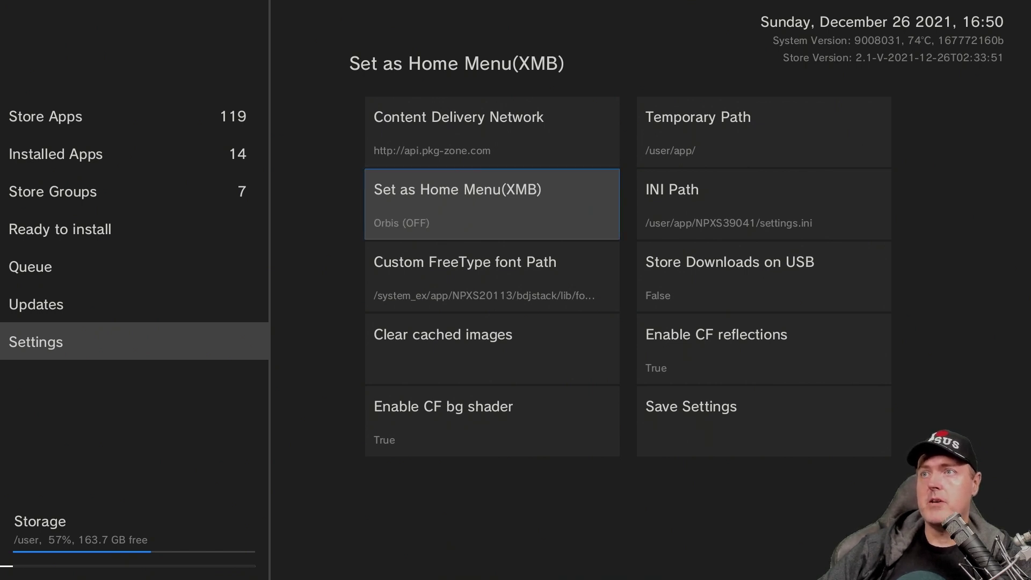
{"action": "key", "text": "Return"}
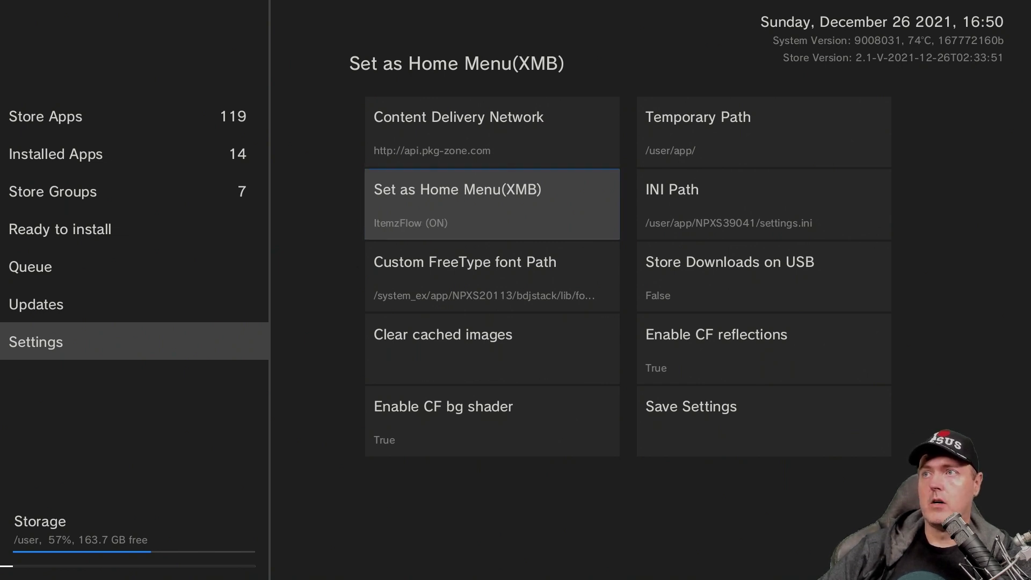
{"action": "key", "text": "Right"}
{"action": "key", "text": "Down"}
{"action": "key", "text": "Down"}
{"action": "key", "text": "Down"}
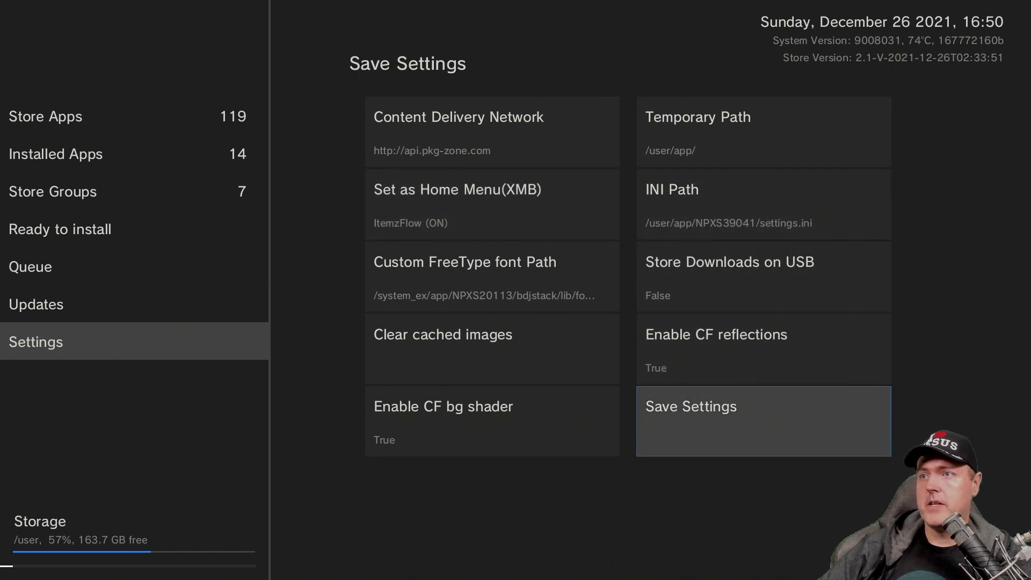
{"action": "key", "text": "Return"}
{"action": "key", "text": "Return"}
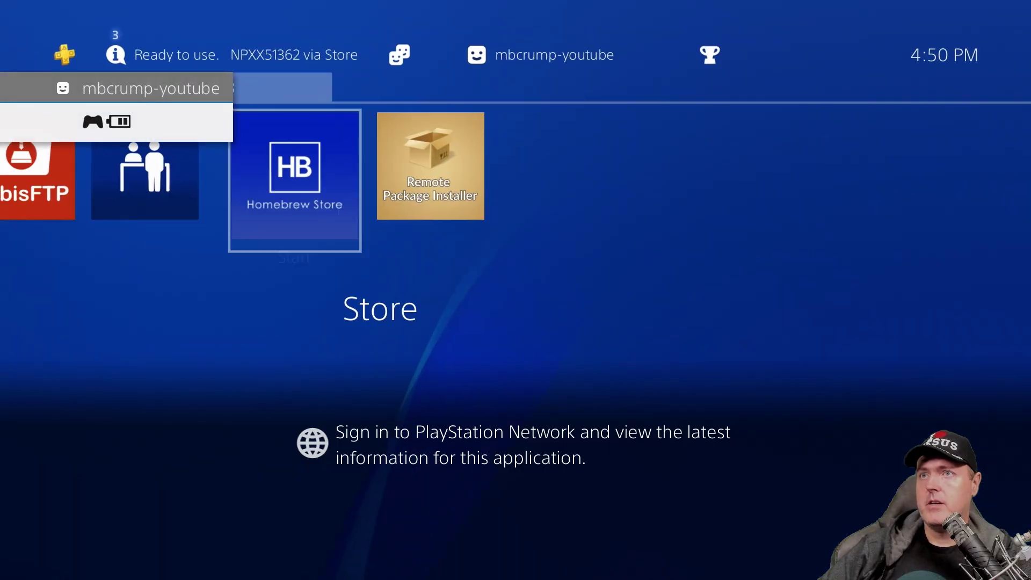
Leave the store and step back along the homebrew app row.
{"action": "key", "text": "Left"}
{"action": "key", "text": "Left"}
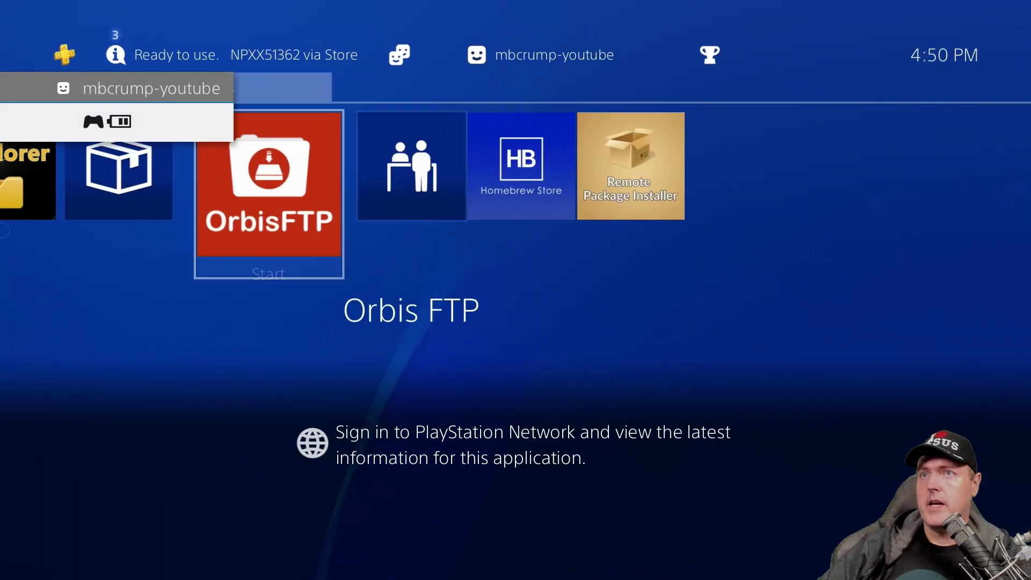
{"action": "key", "text": "Left"}
{"action": "key", "text": "Left"}
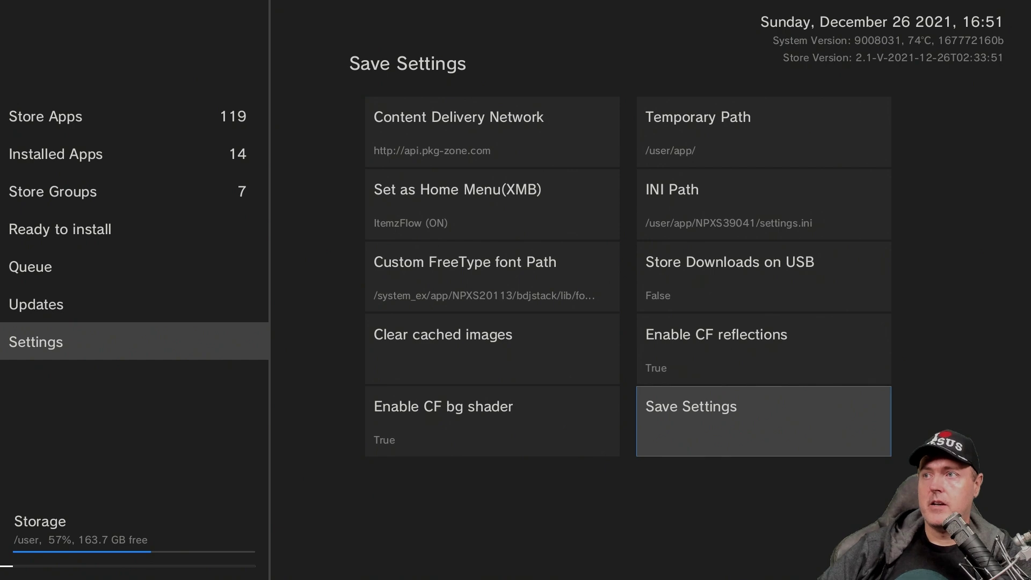
Save Set as Home Menu(XMB) as Orbis (OFF), then exit and move to PS4 Xplorer.
{"action": "key", "text": "Up"}
{"action": "key", "text": "Up"}
{"action": "key", "text": "Left"}
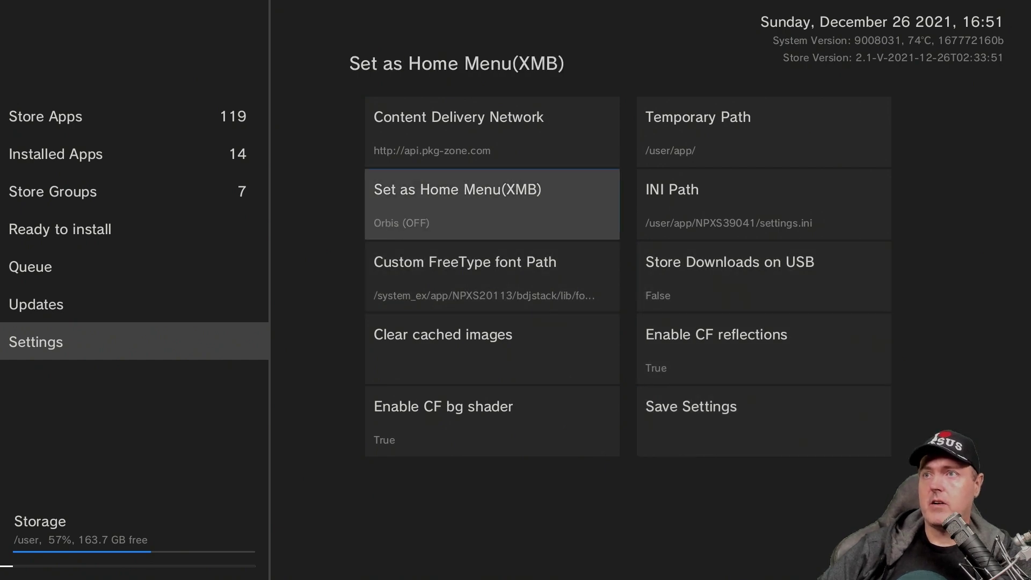
{"action": "key", "text": "Down"}
{"action": "key", "text": "Down"}
{"action": "key", "text": "Right"}
{"action": "key", "text": "Down"}
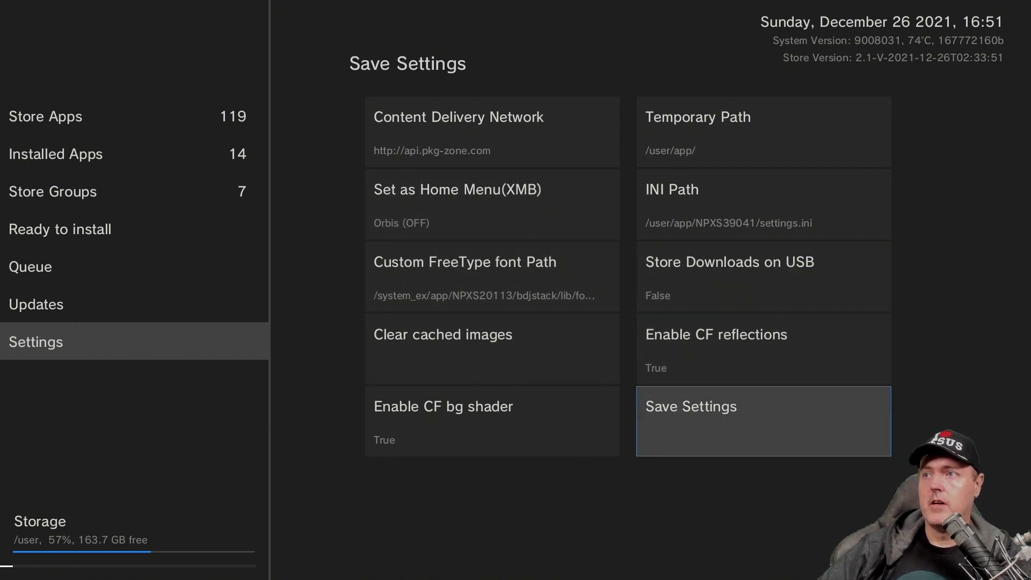
{"action": "key", "text": "Return"}
{"action": "key", "text": "Return"}
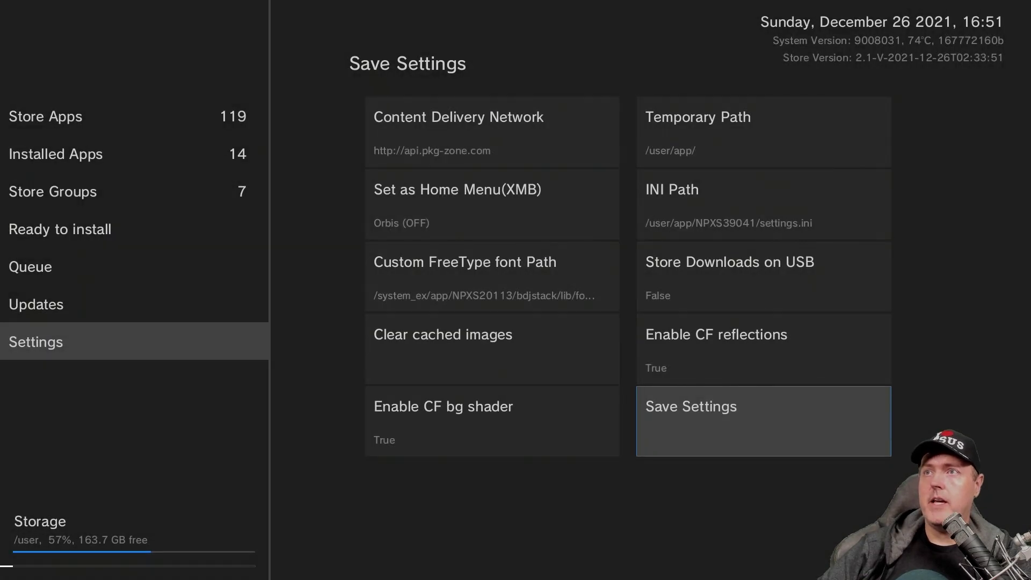
{"action": "key", "text": "super"}
{"action": "key", "text": "Left"}
{"action": "key", "text": "Left"}
{"action": "key", "text": "Left"}
{"action": "key", "text": "Left"}
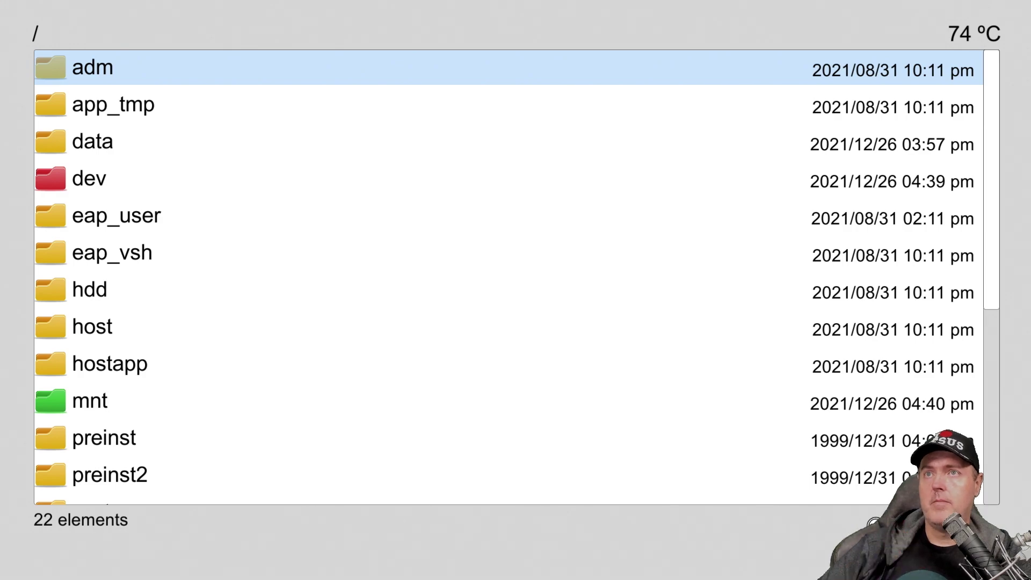
Close the PS4 Xplorer file browser and return to the home screen.
{"action": "key", "text": "super"}
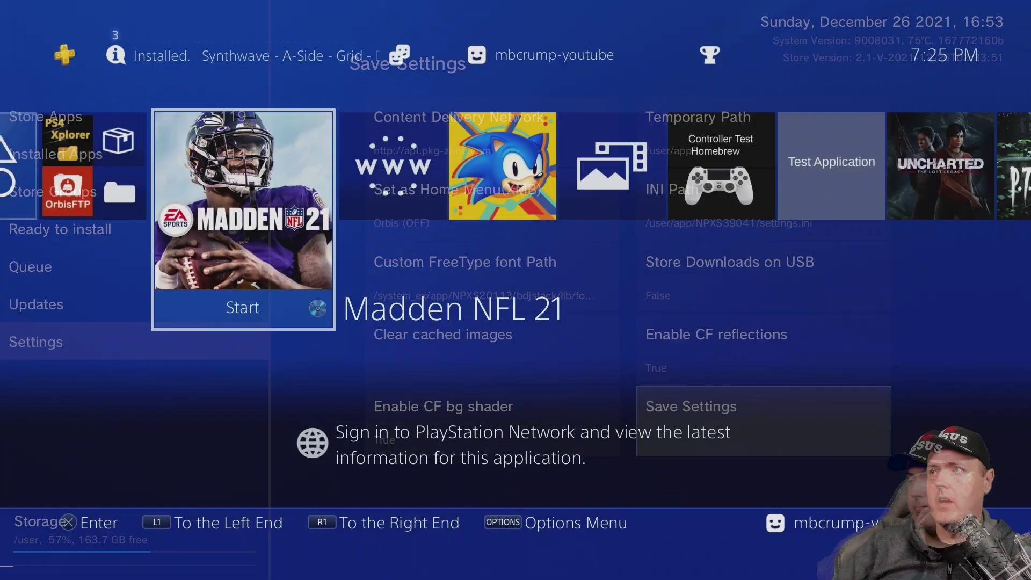
Open the Storage page in the PS4 system Settings.
{"action": "key", "text": "Right"}
{"action": "key", "text": "Up"}
{"action": "key", "text": "Left"}
{"action": "key", "text": "Return"}
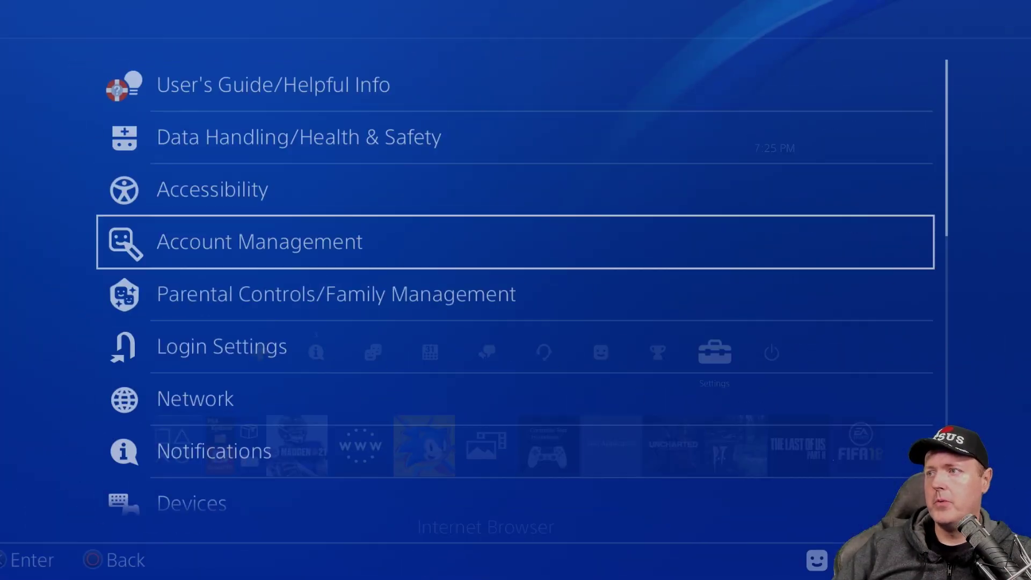
{"action": "key", "text": "Down"}
{"action": "key", "text": "Down"}
{"action": "key", "text": "Down"}
{"action": "key", "text": "Down"}
{"action": "key", "text": "Down"}
{"action": "key", "text": "Down"}
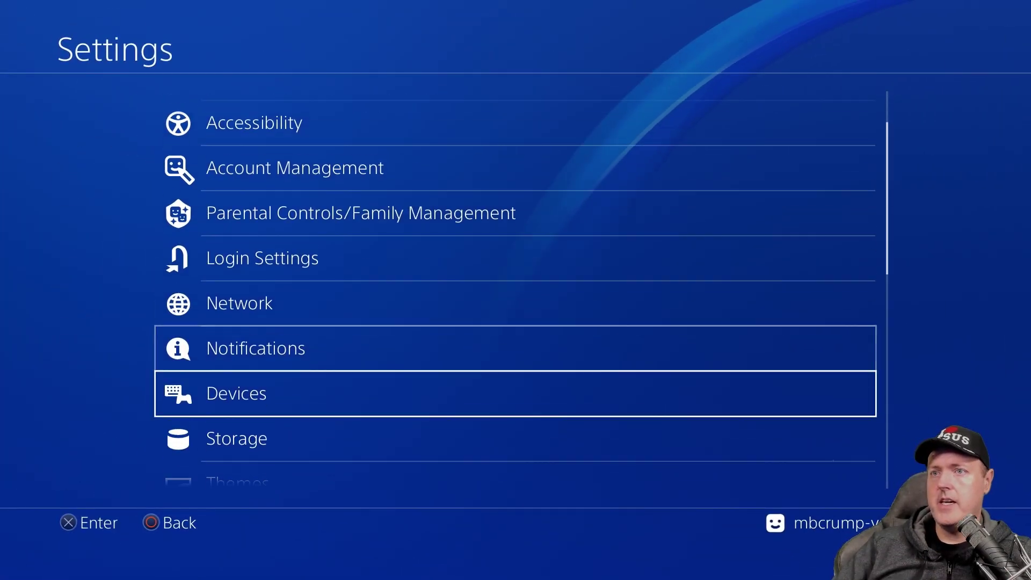
{"action": "key", "text": "Return"}
{"action": "key", "text": "Down"}
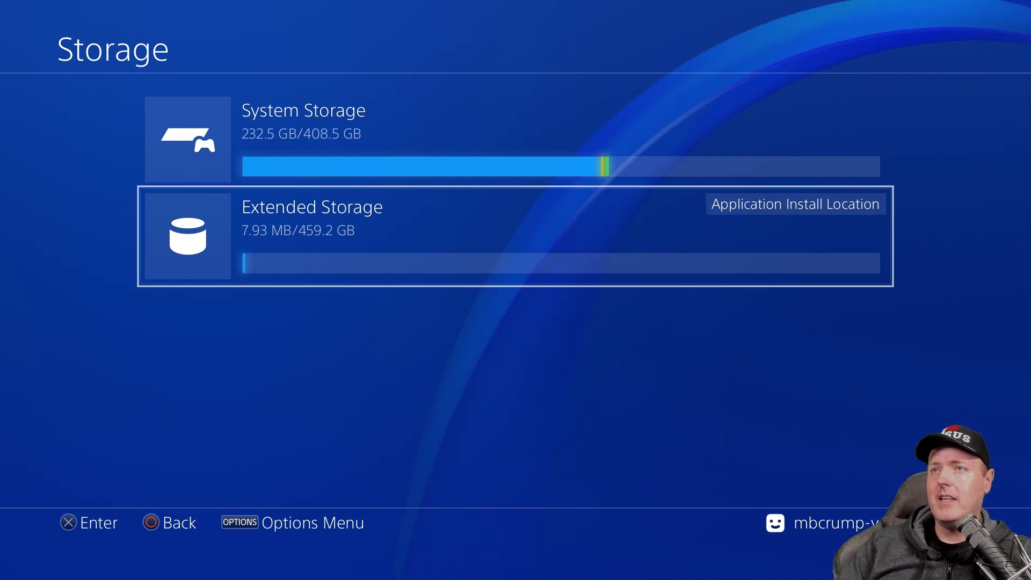
Set the application install location to Extended Storage and return to the home screen.
{"action": "key", "text": "Menu"}
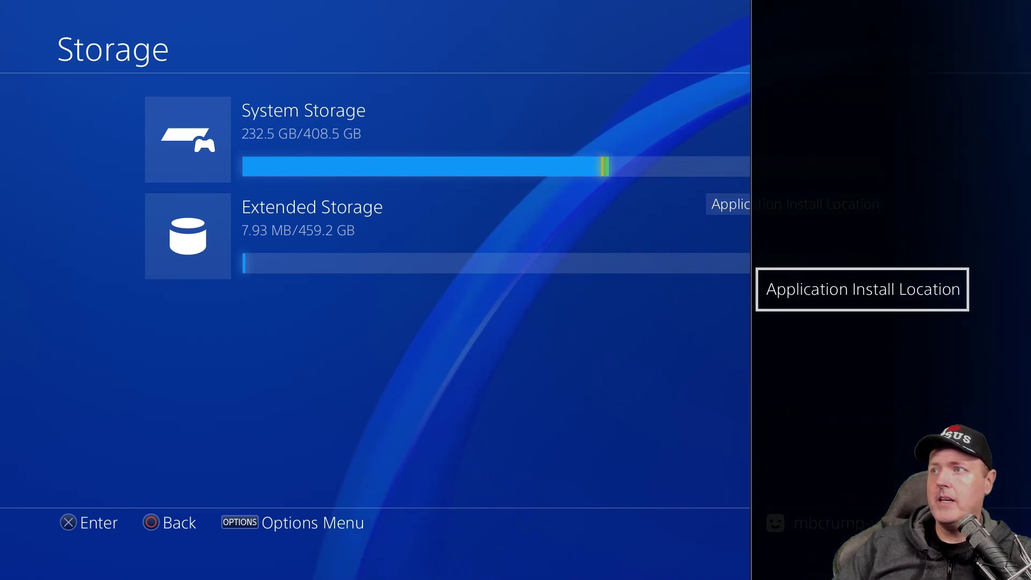
{"action": "key", "text": "Return"}
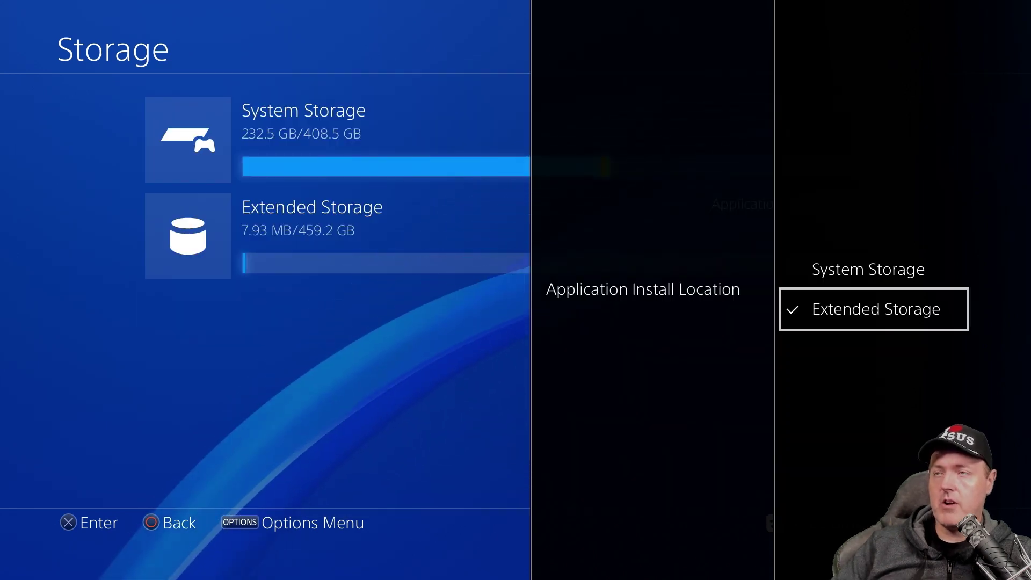
{"action": "key", "text": "Escape"}
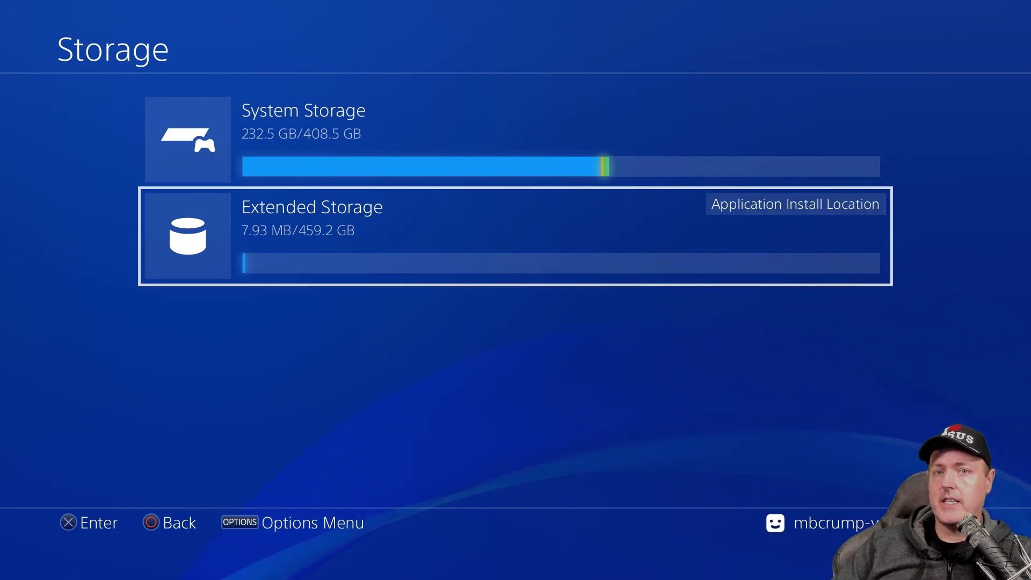
{"action": "key", "text": "super"}
Start the Homebrew Store and install TestApp (NPXX12346) from its details page.
{"action": "key", "text": "Return"}
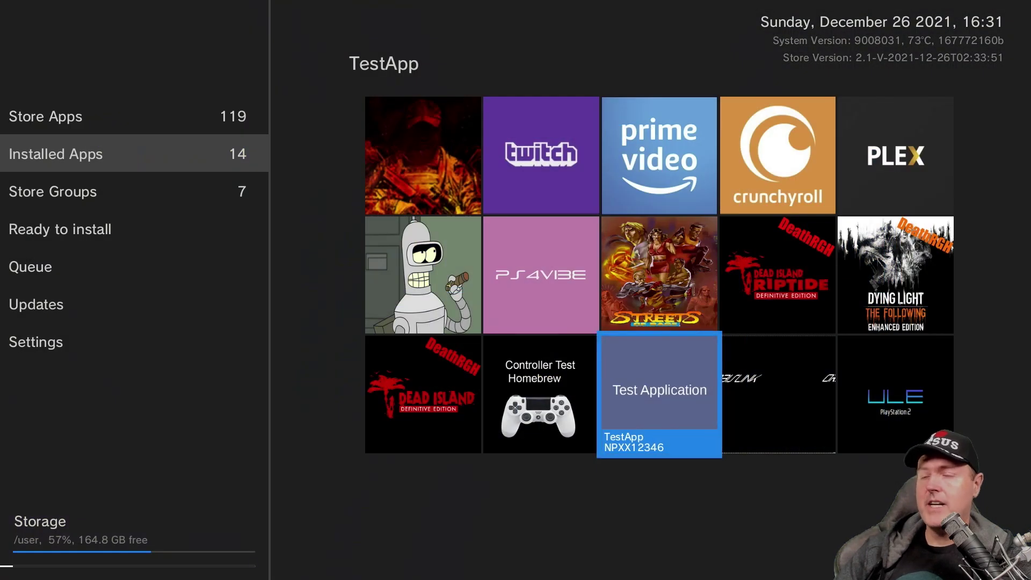
{"action": "key", "text": "Return"}
{"action": "key", "text": "Right"}
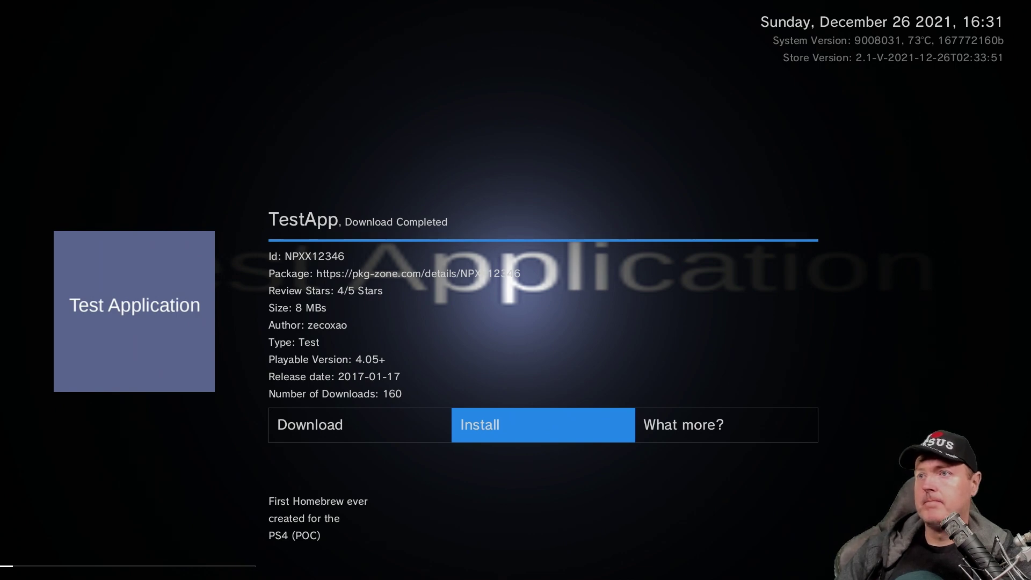
{"action": "key", "text": "Return"}
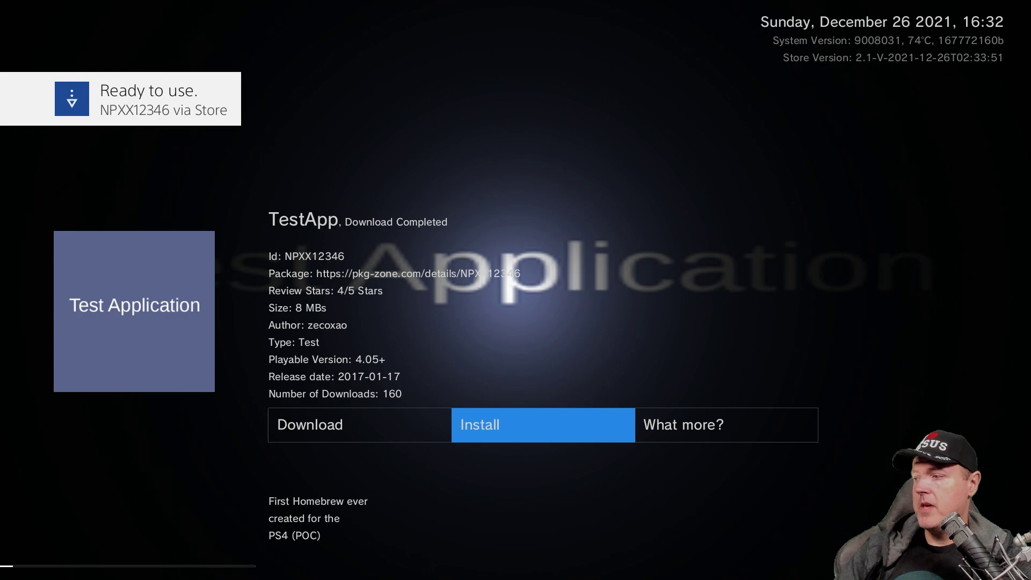
Return home and launch the newly installed Test Application.
{"action": "key", "text": "super"}
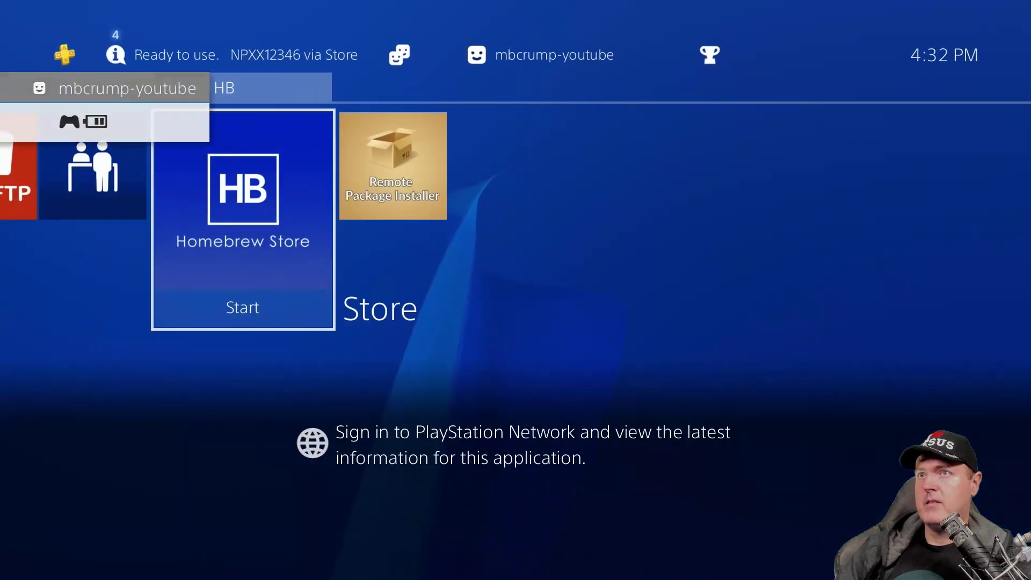
{"action": "key", "text": "Right"}
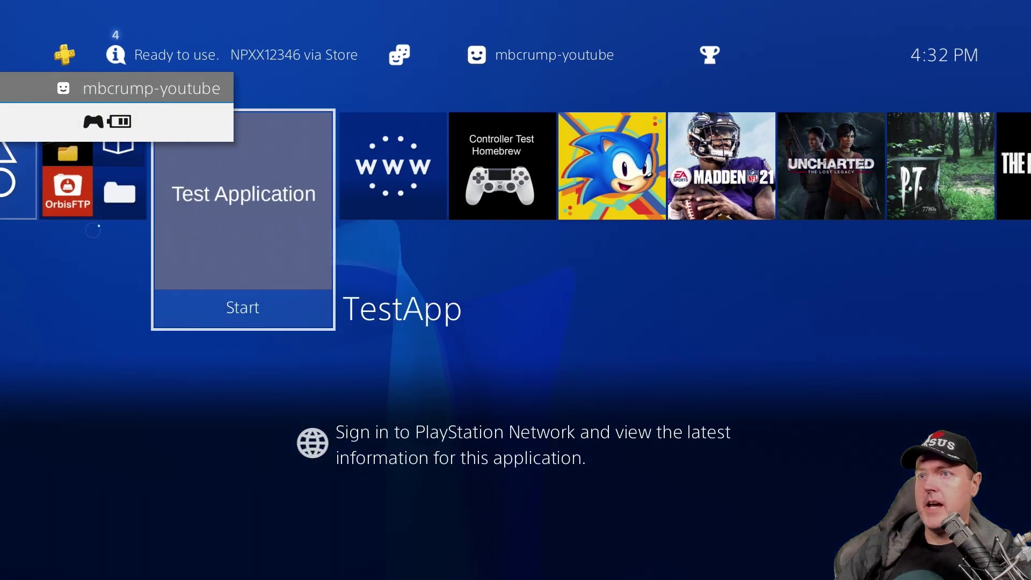
{"action": "key", "text": "Return"}
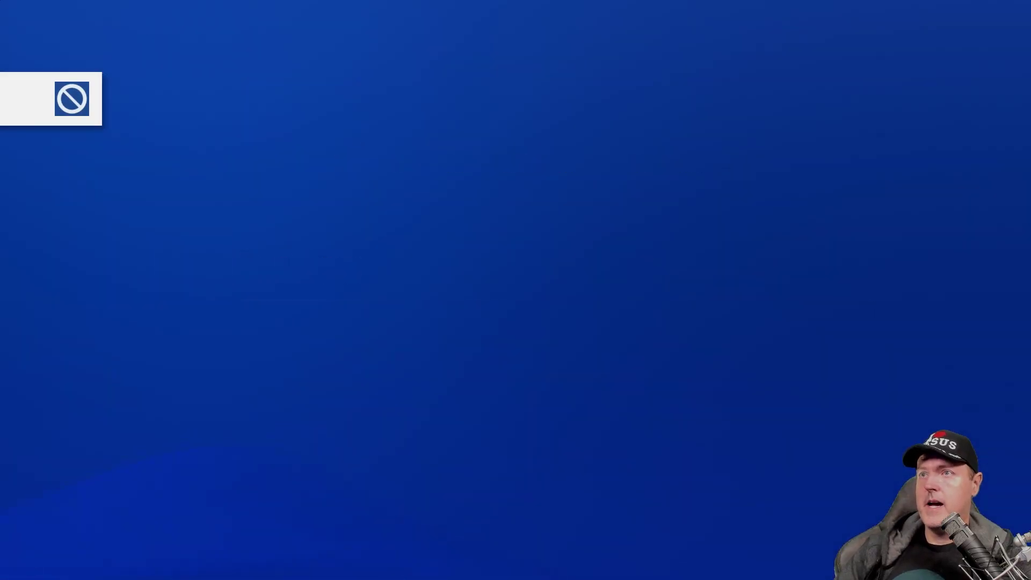
Close the Test Application, retry launching it, and dismiss the Cannot find application error.
{"action": "key", "text": "super"}
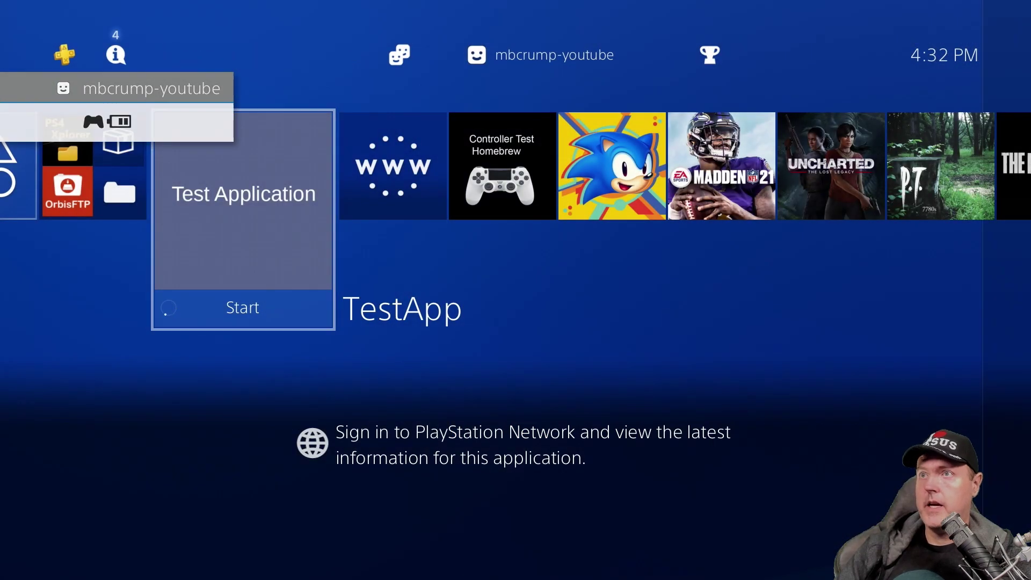
{"action": "key", "text": "Menu"}
{"action": "key", "text": "Return"}
{"action": "key", "text": "Return"}
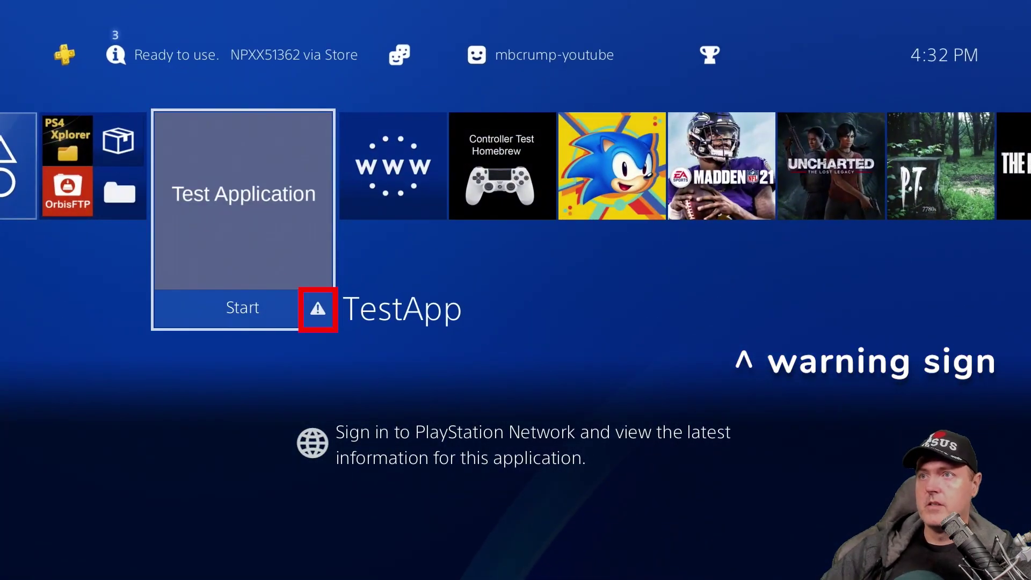
{"action": "key", "text": "Return"}
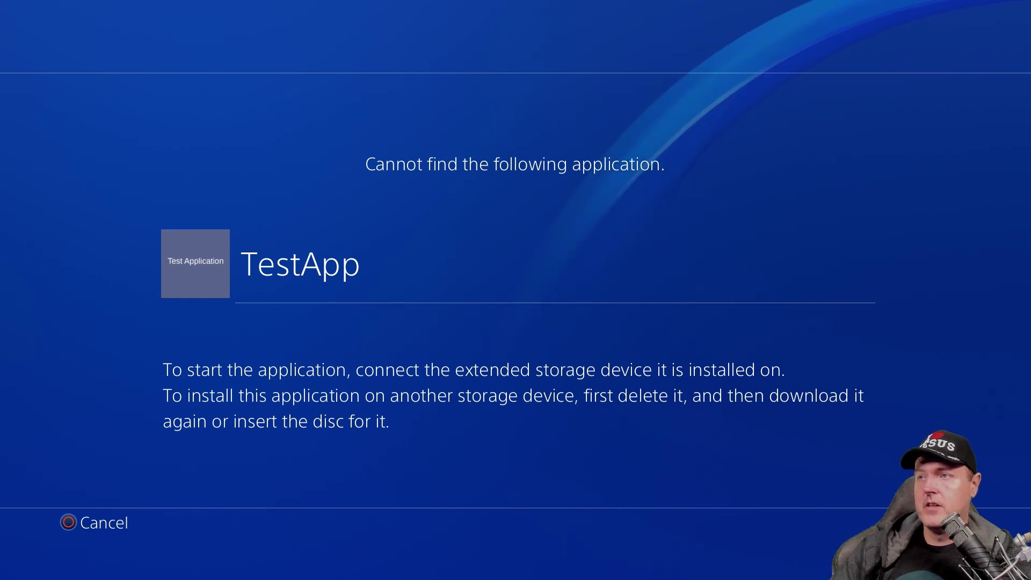
{"action": "key", "text": "Escape"}
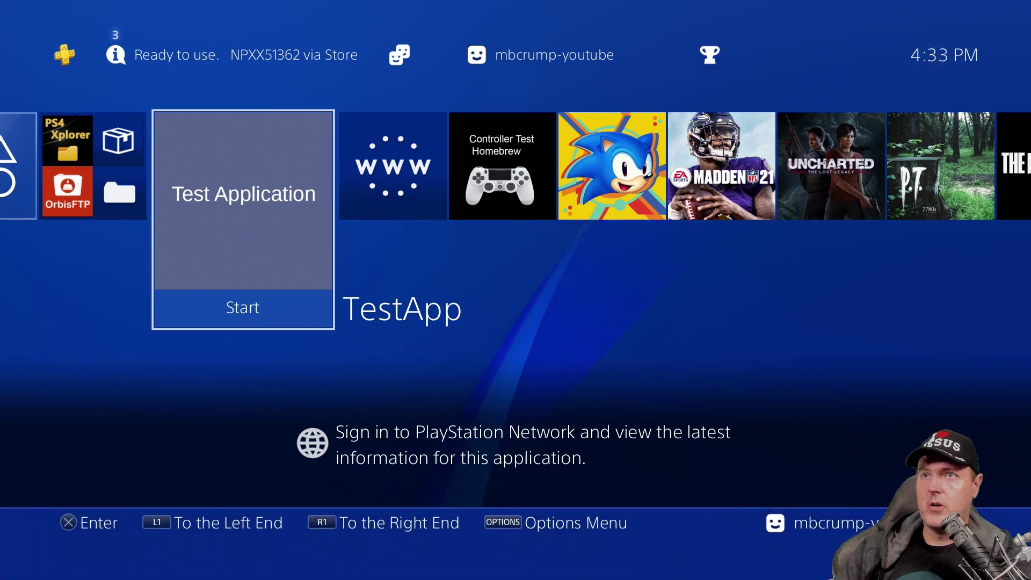
Launch the Test Application, close the Save Settings panel and move up to Installed Apps.
{"action": "key", "text": "Return"}
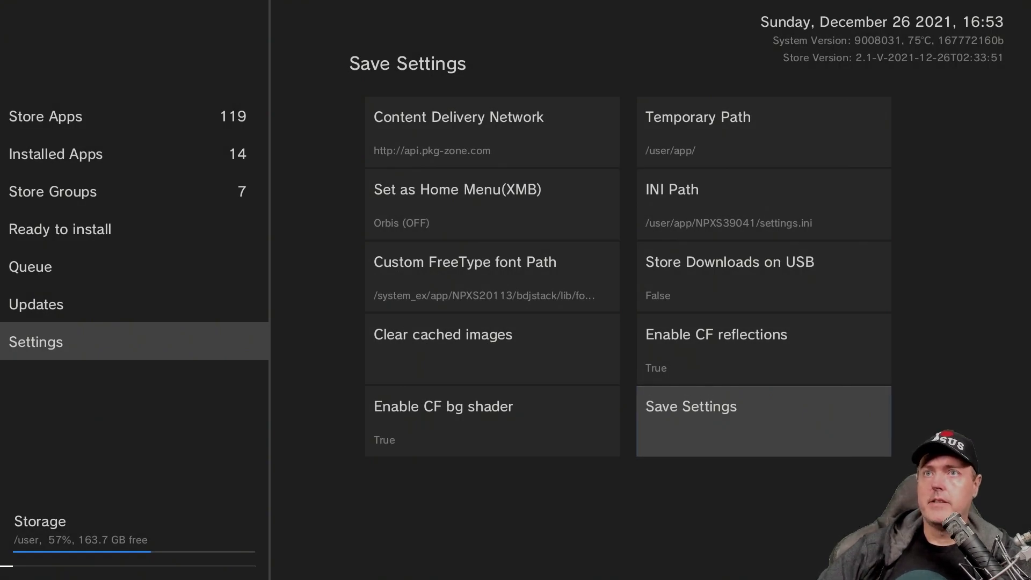
{"action": "key", "text": "Return"}
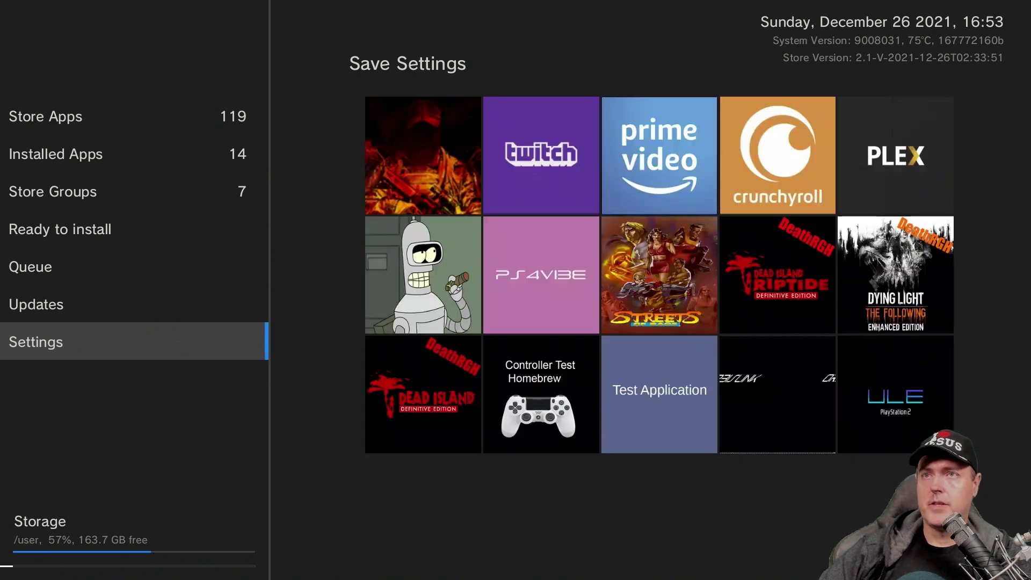
{"action": "key", "text": "Up"}
{"action": "key", "text": "Up"}
{"action": "key", "text": "Up"}
{"action": "key", "text": "Up"}
{"action": "key", "text": "Up"}
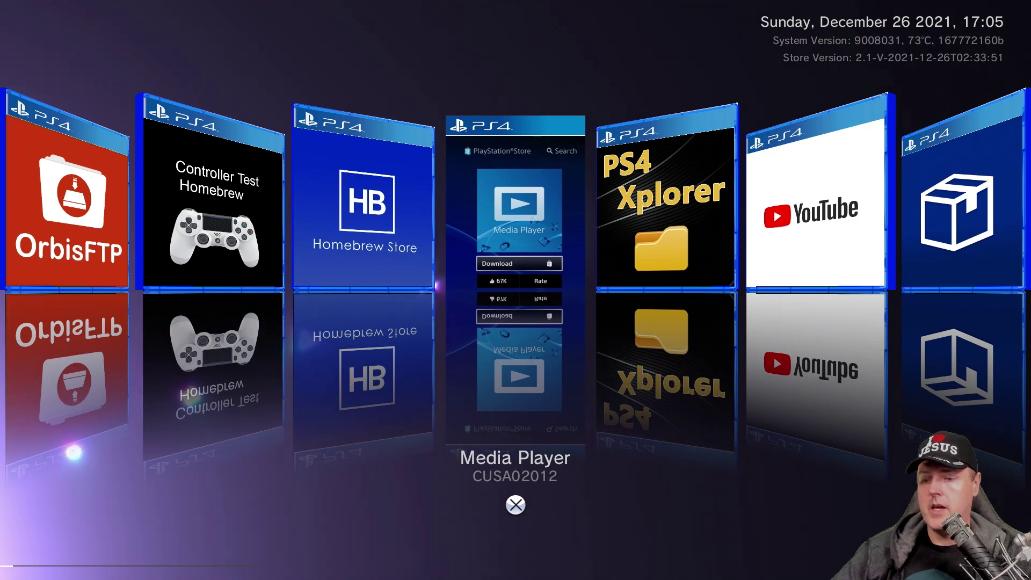
Attempt Dump game on Media Player and dismiss the licence warning.
{"action": "key", "text": "Return"}
{"action": "key", "text": "Right"}
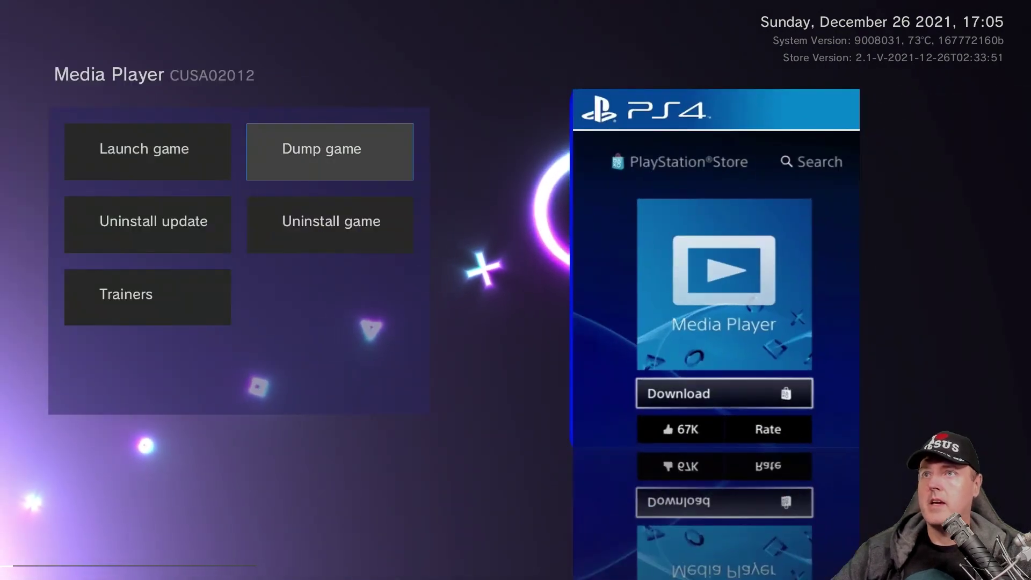
{"action": "key", "text": "Return"}
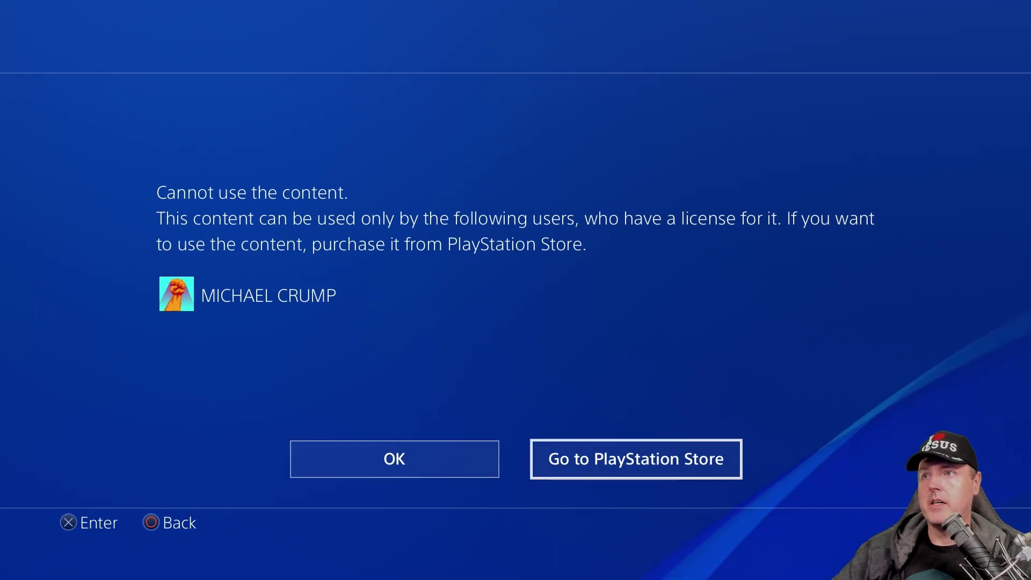
{"action": "key", "text": "Left"}
{"action": "key", "text": "Return"}
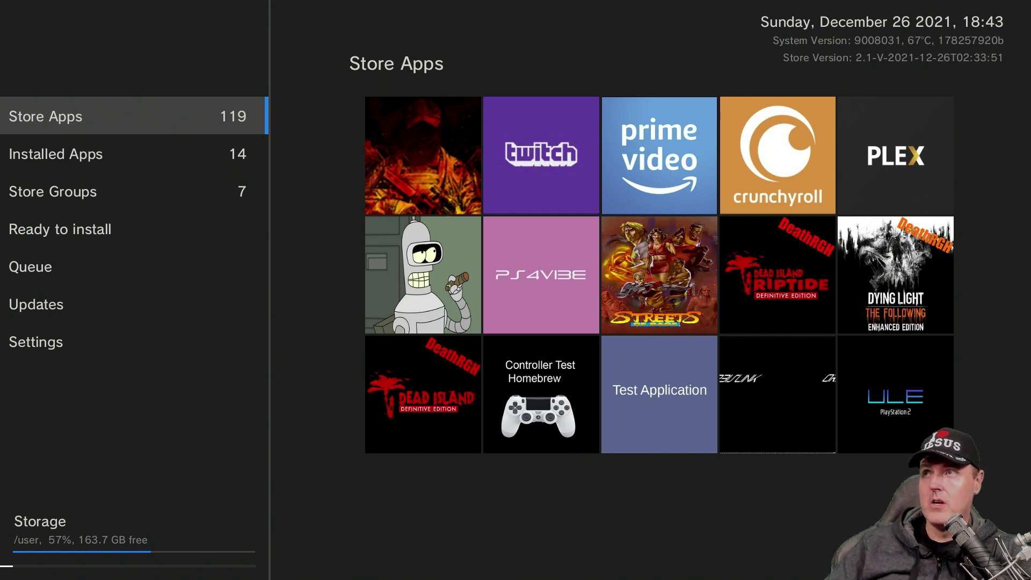
Leave the Homebrew Store for the PS4 home screen and open its tile's options menu in the PS4 HB folder.
{"action": "key", "text": "Escape"}
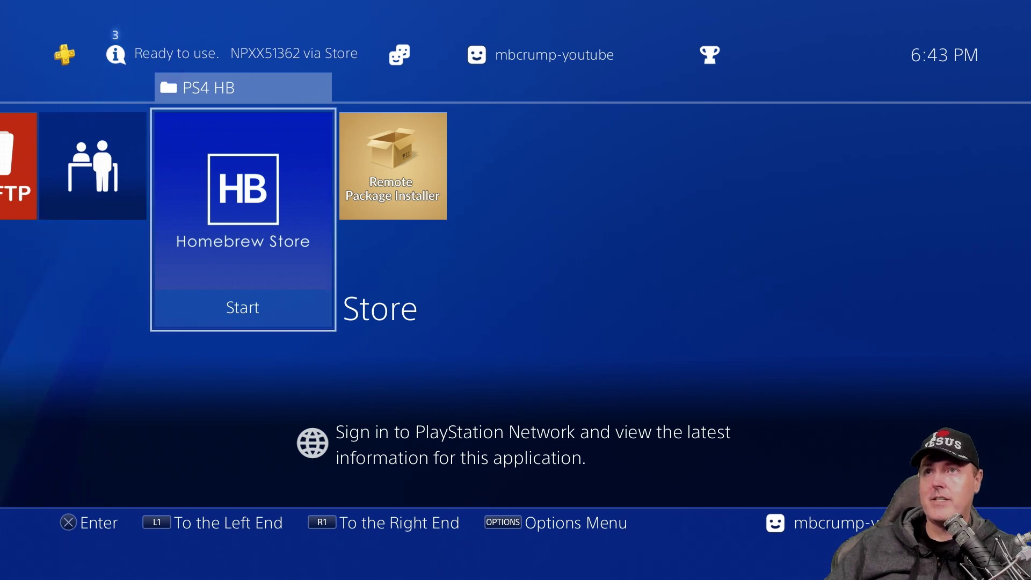
{"action": "key", "text": "Menu"}
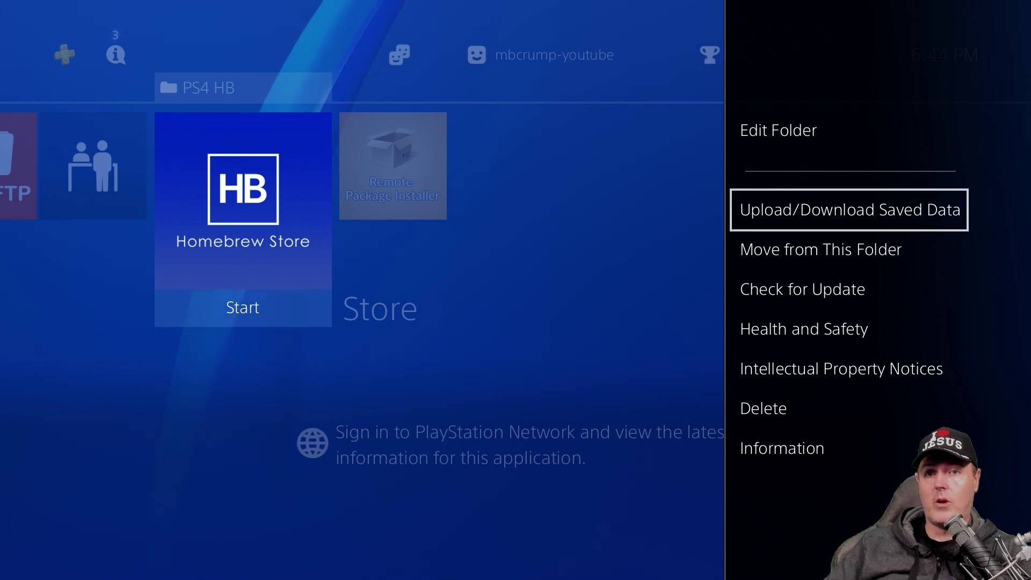
{"action": "key", "text": "Escape"}
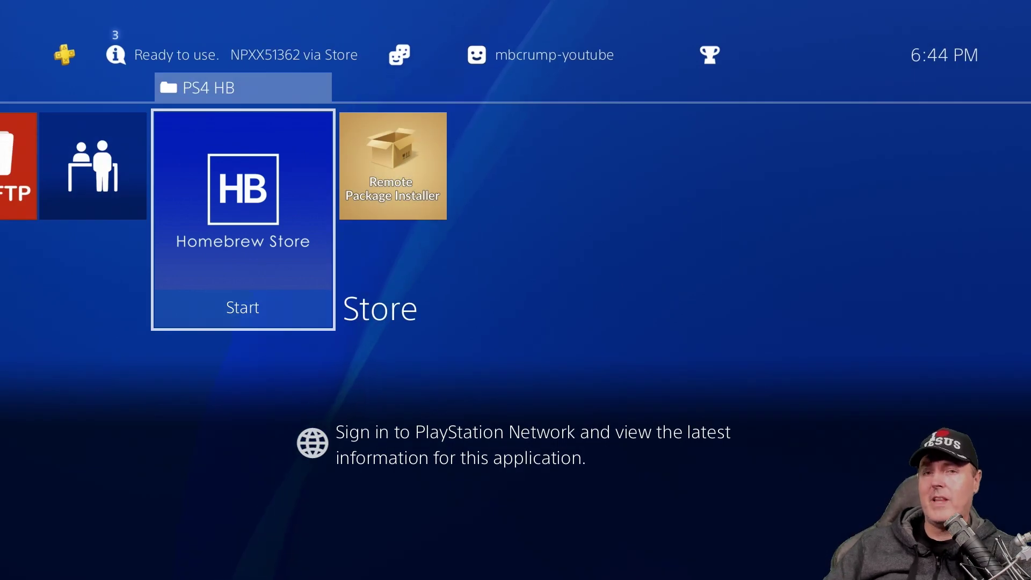